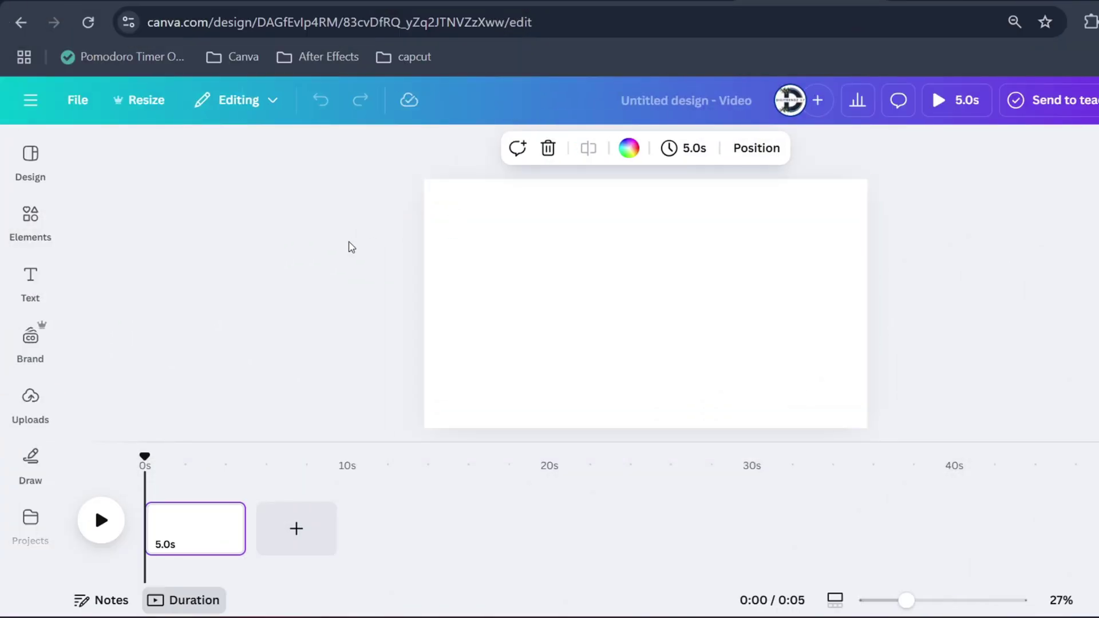
Step: Search Elements for 'cycling', filter to Animated, then pick the Bicycle suggestion
click(30, 222)
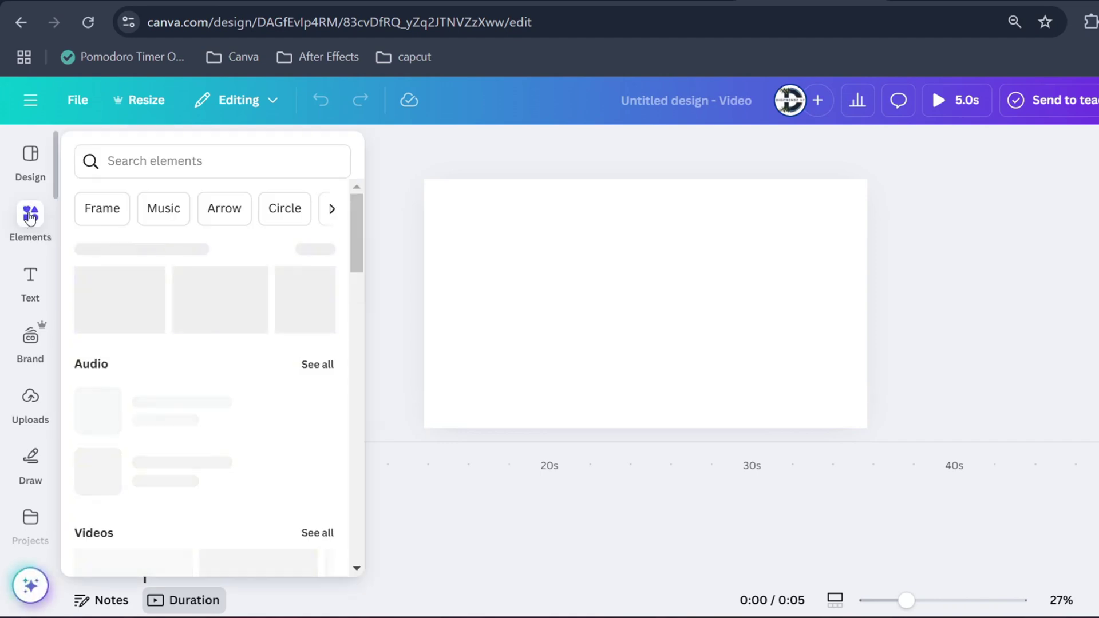
click(159, 156)
text(cycling)
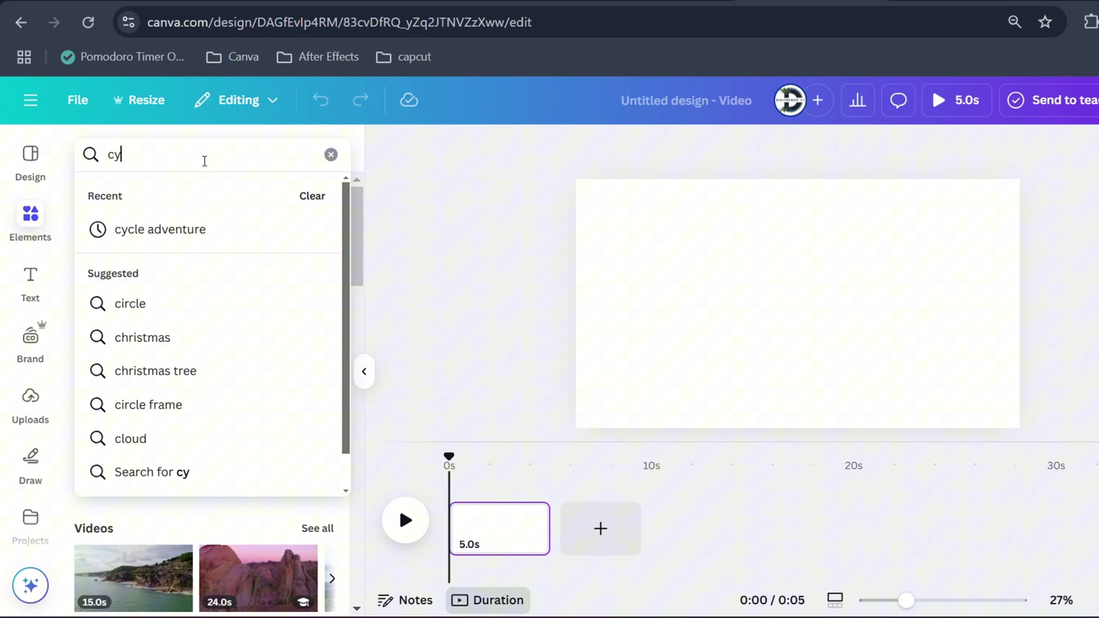
key(Return)
click(334, 155)
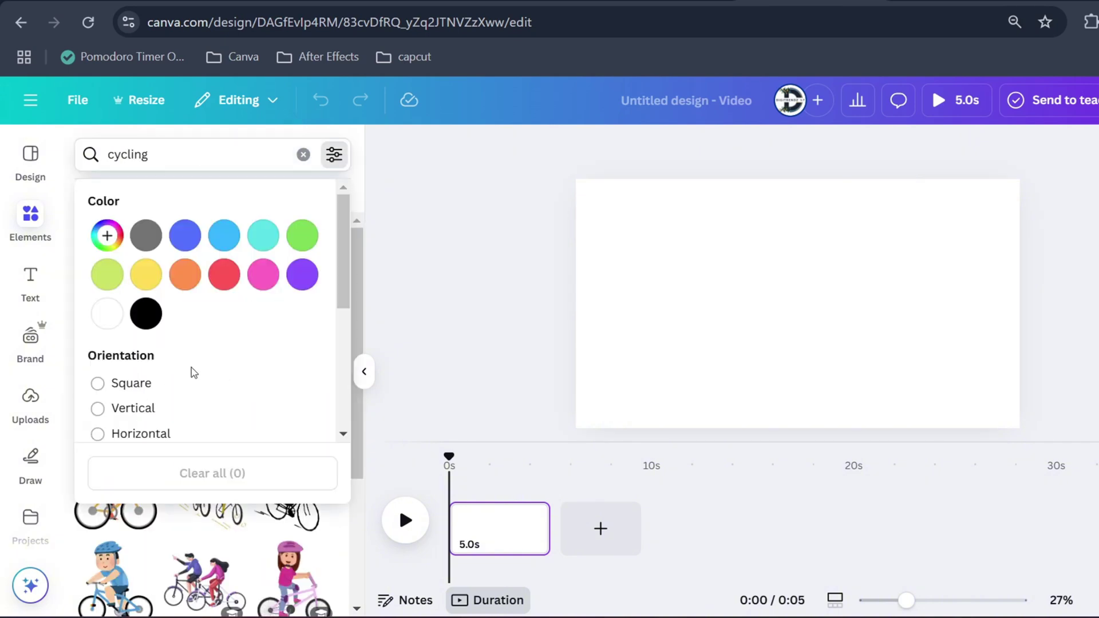
scroll(191, 371, down, 3)
click(97, 336)
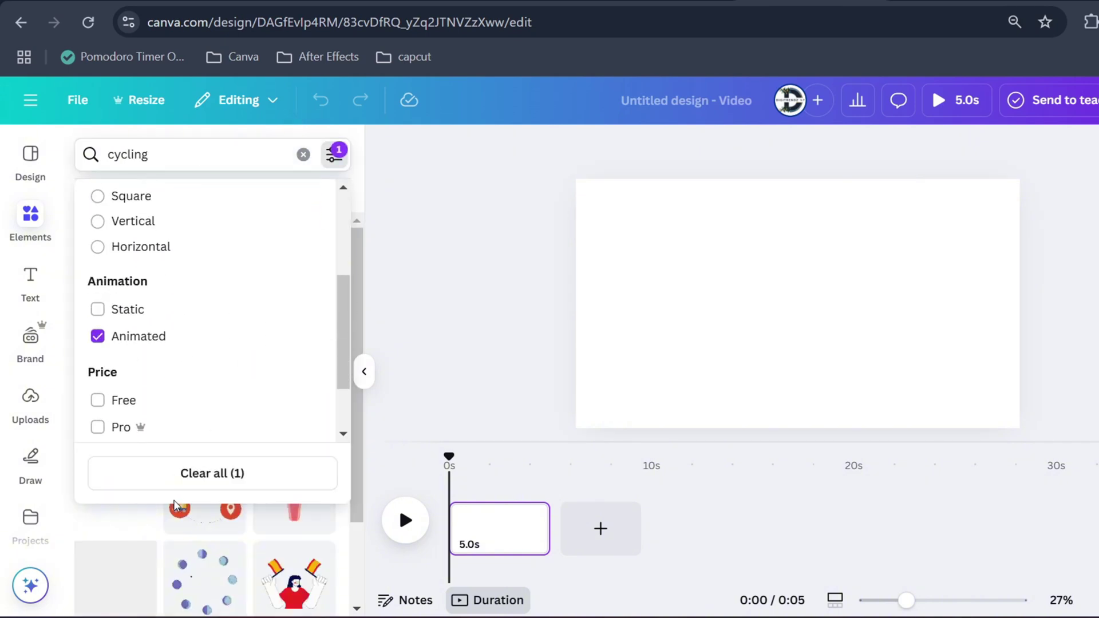
click(342, 518)
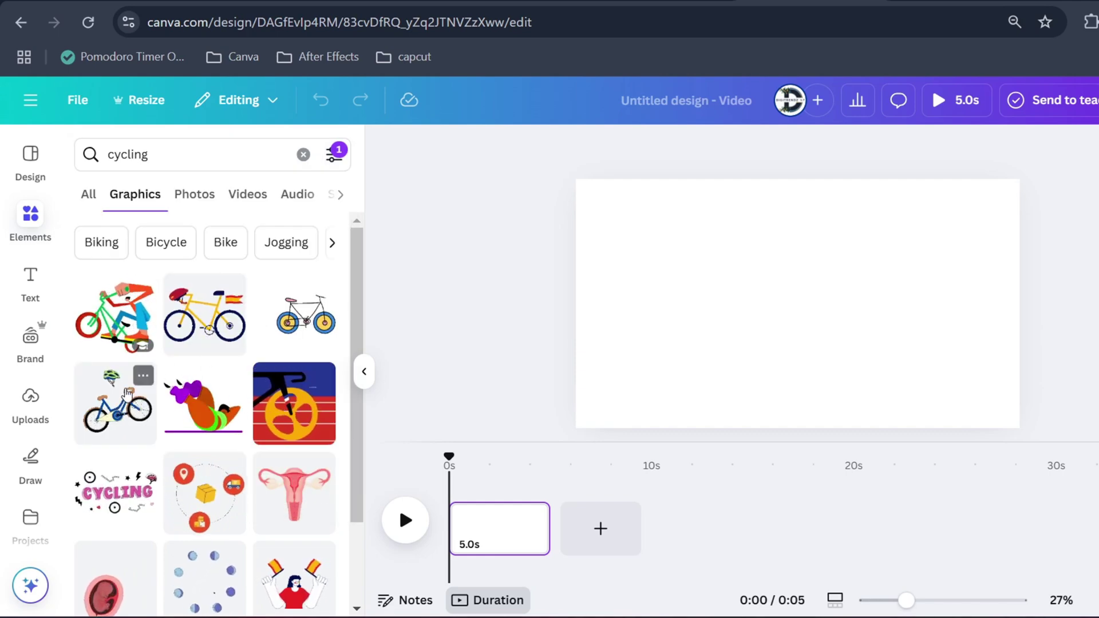
click(166, 242)
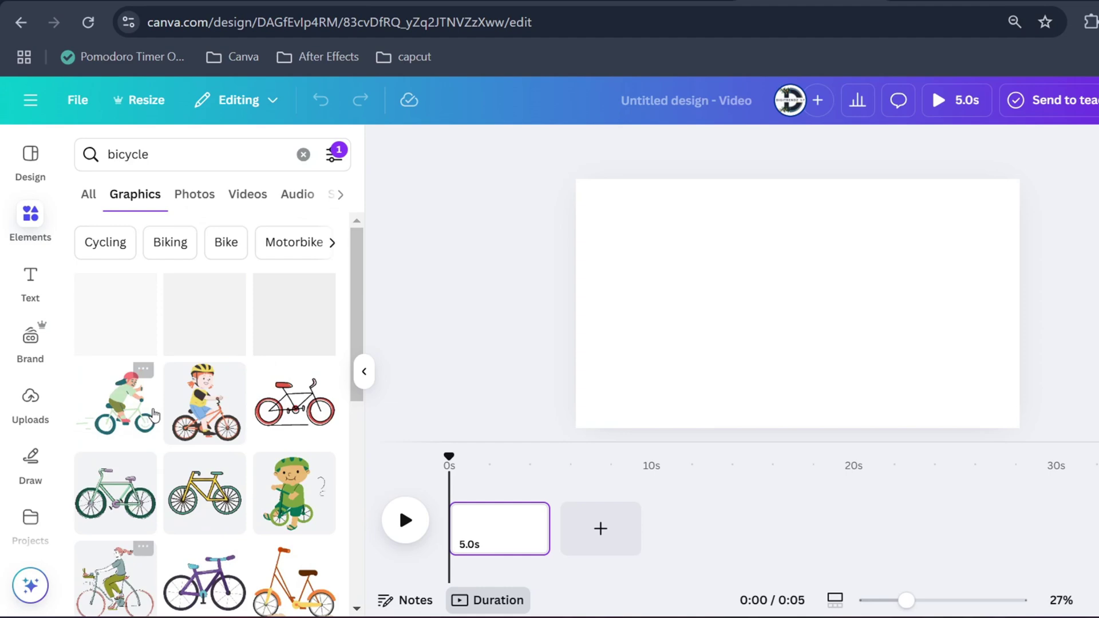
Step: Add the girl cyclist, shrink it, and stretch the road scene over the page
click(115, 408)
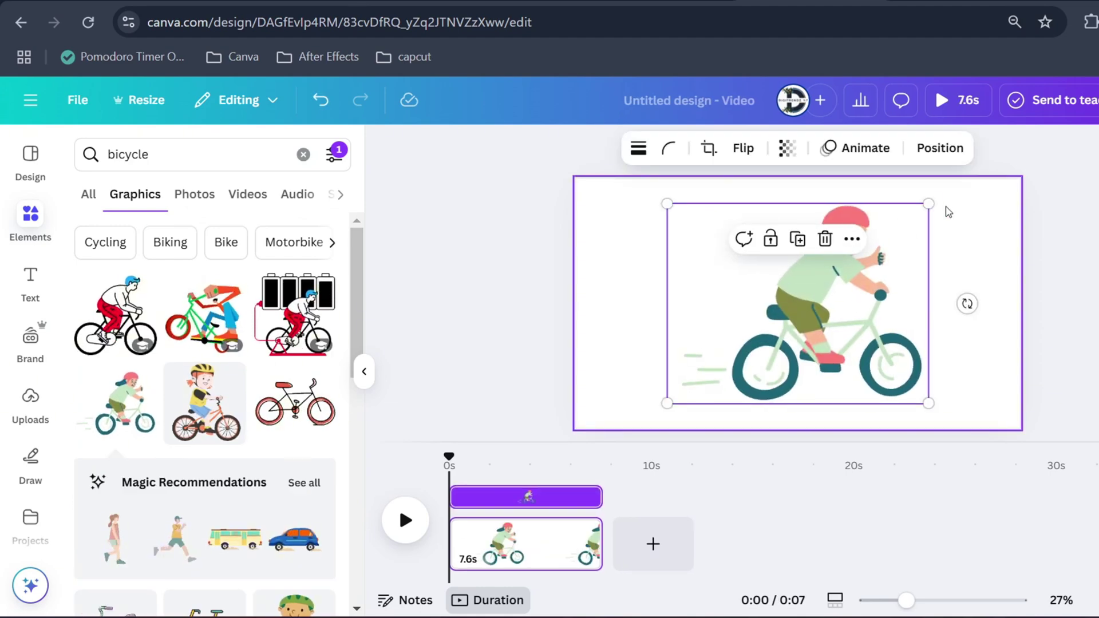
mouse_move(926, 206)
mouse_down()
mouse_move(777, 274)
mouse_move(811, 318)
mouse_move(936, 309)
mouse_up()
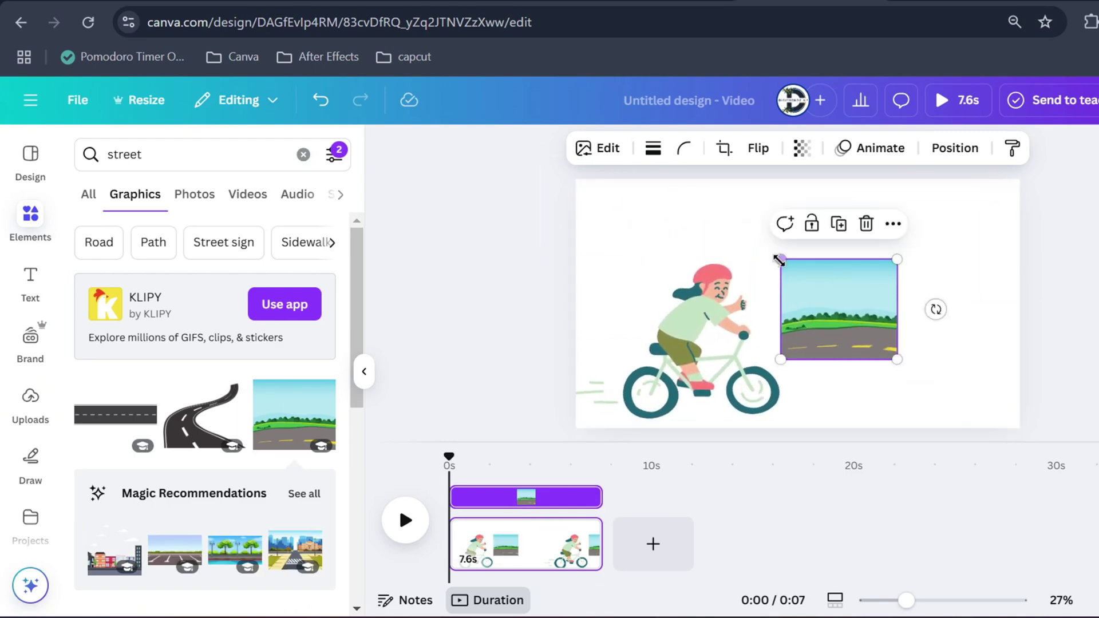
mouse_move(936, 360)
mouse_down()
mouse_move(897, 359)
mouse_move(1009, 417)
mouse_up()
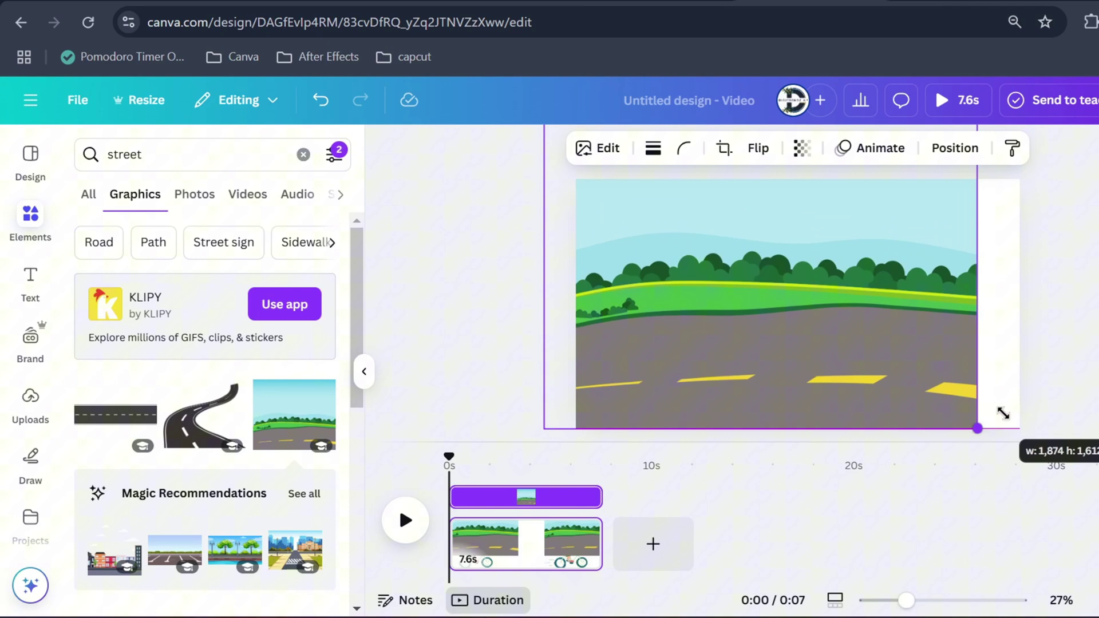
mouse_move(931, 356)
mouse_down()
mouse_move(940, 311)
mouse_move(936, 330)
mouse_up()
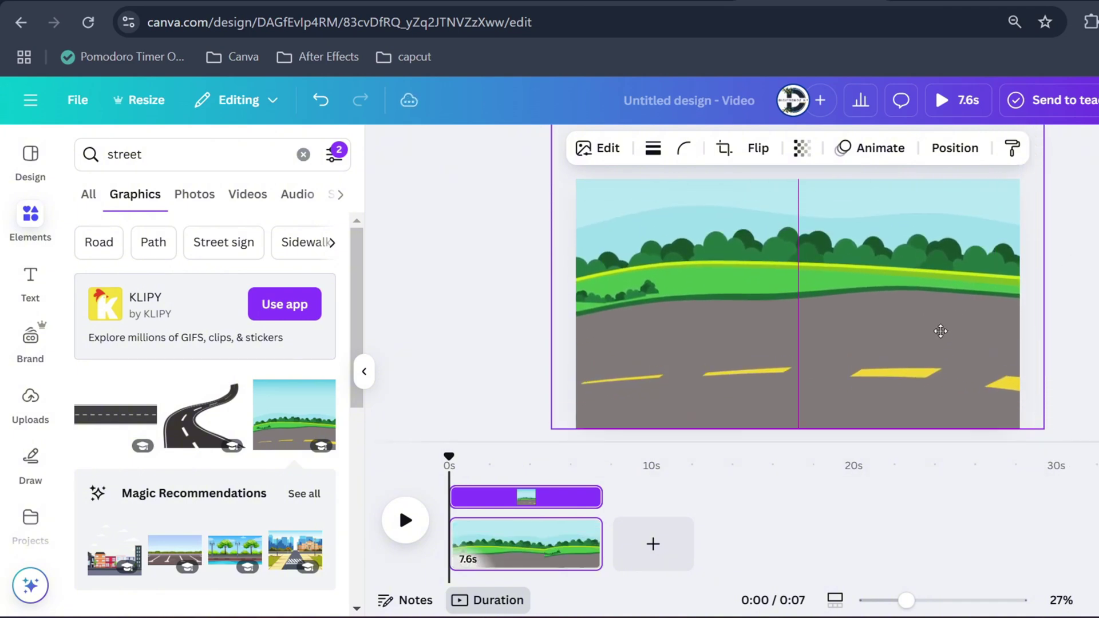
click(471, 269)
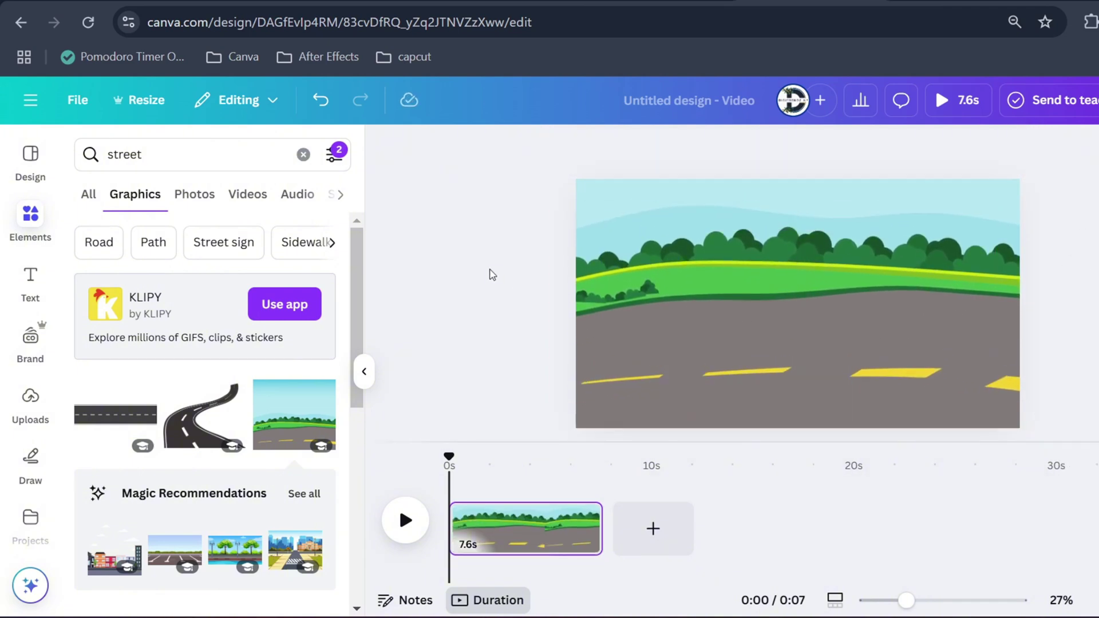
click(692, 279)
Step: Move the road scene layer beneath the cyclist in the Layers list
right_click(692, 278)
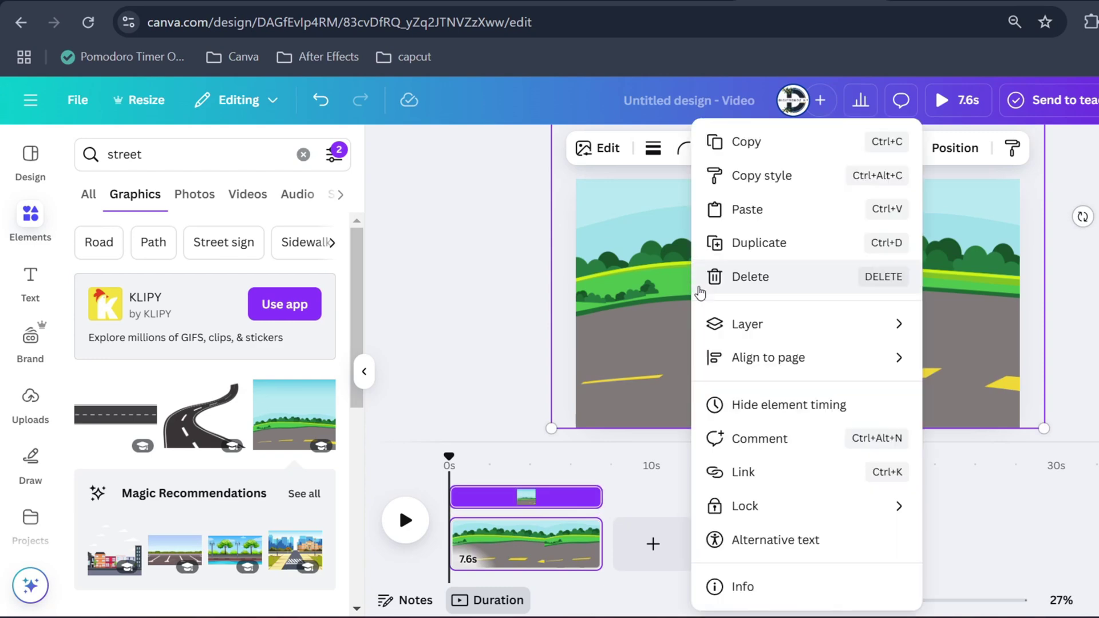
mouse_move(746, 323)
click(994, 472)
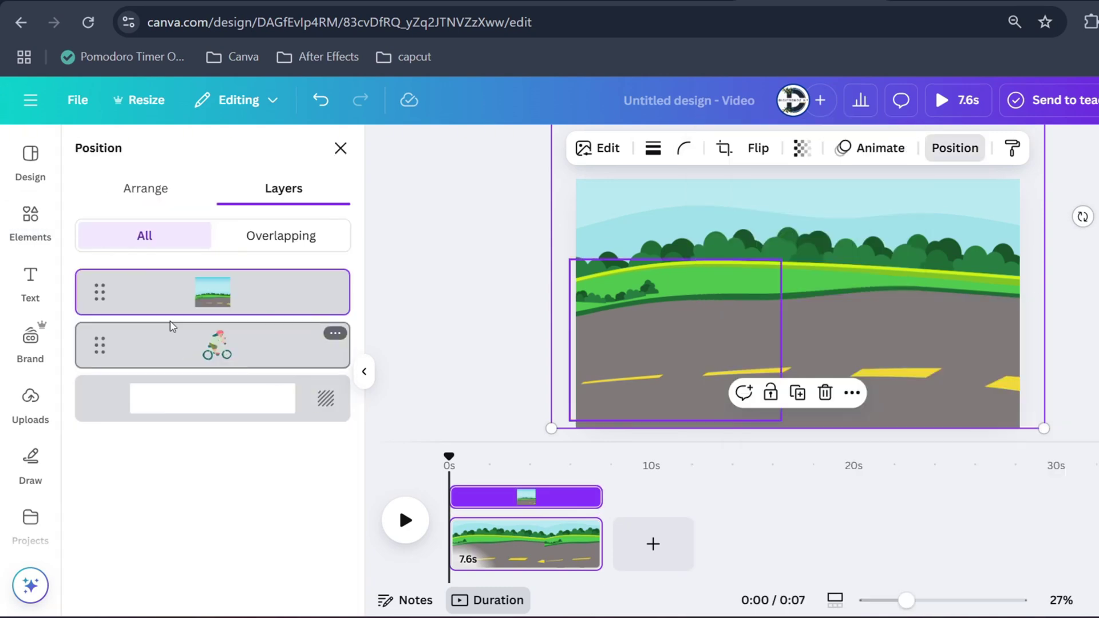
drag(212, 292, 213, 345)
Step: Shrink the cyclist and place it at the page's left edge
click(696, 343)
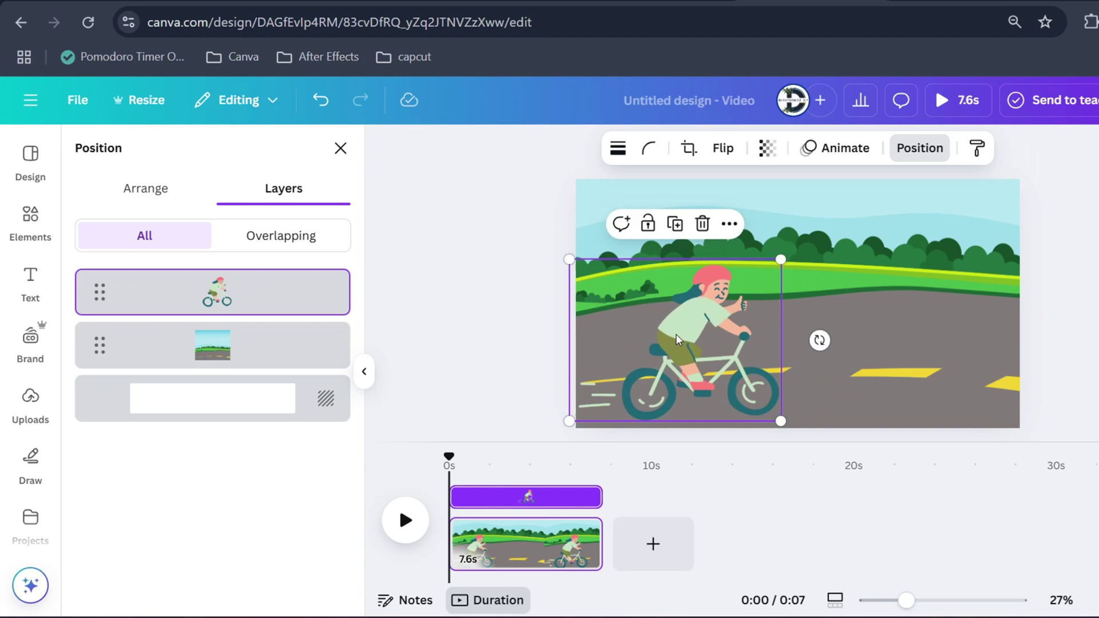
drag(695, 344, 657, 302)
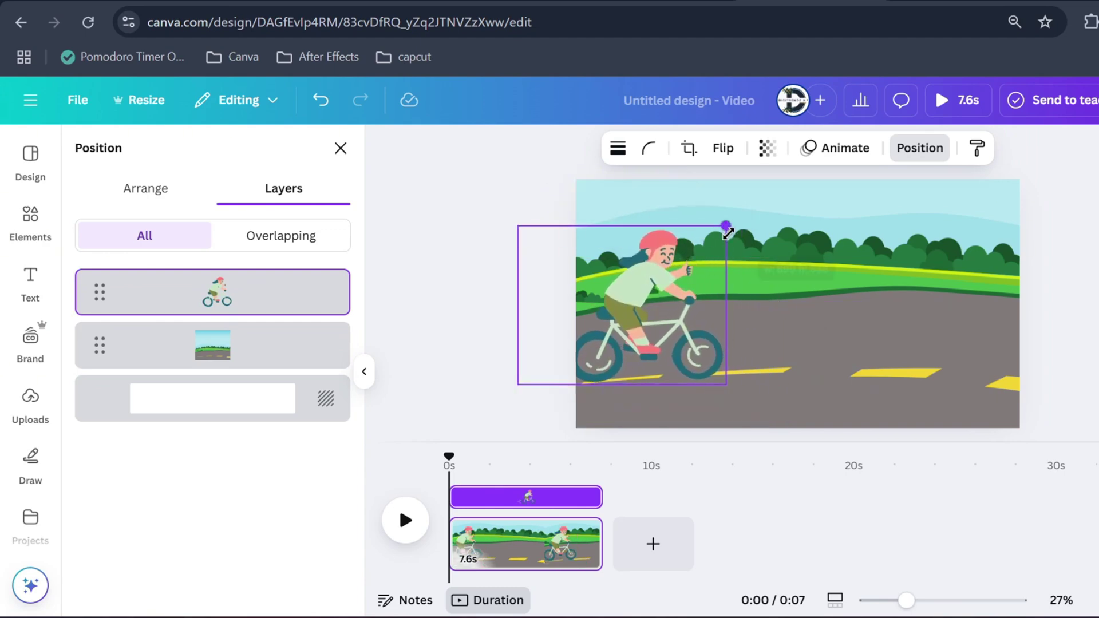
drag(729, 224, 679, 262)
drag(631, 322, 620, 323)
Step: Draw a custom motion path carrying the cyclist rightward across the road
click(844, 147)
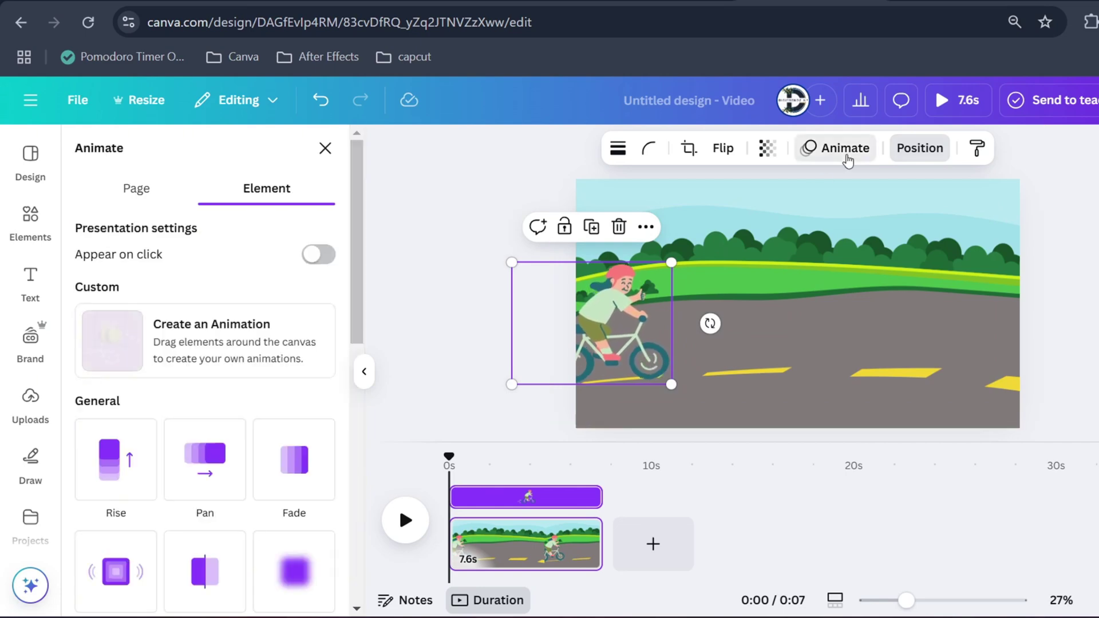
click(176, 338)
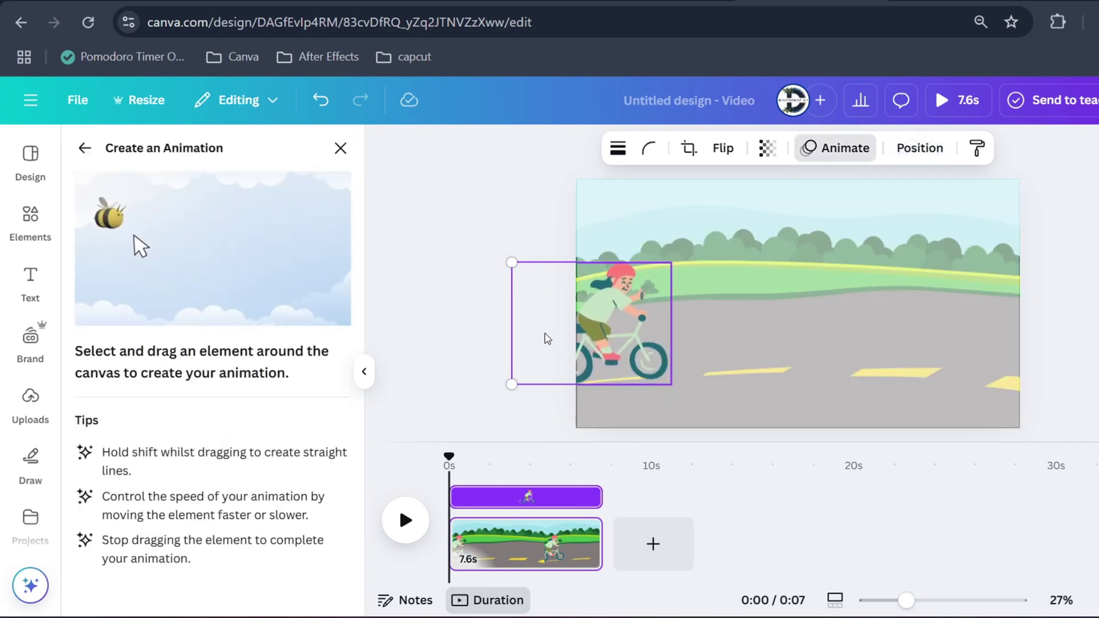
drag(660, 321, 937, 312)
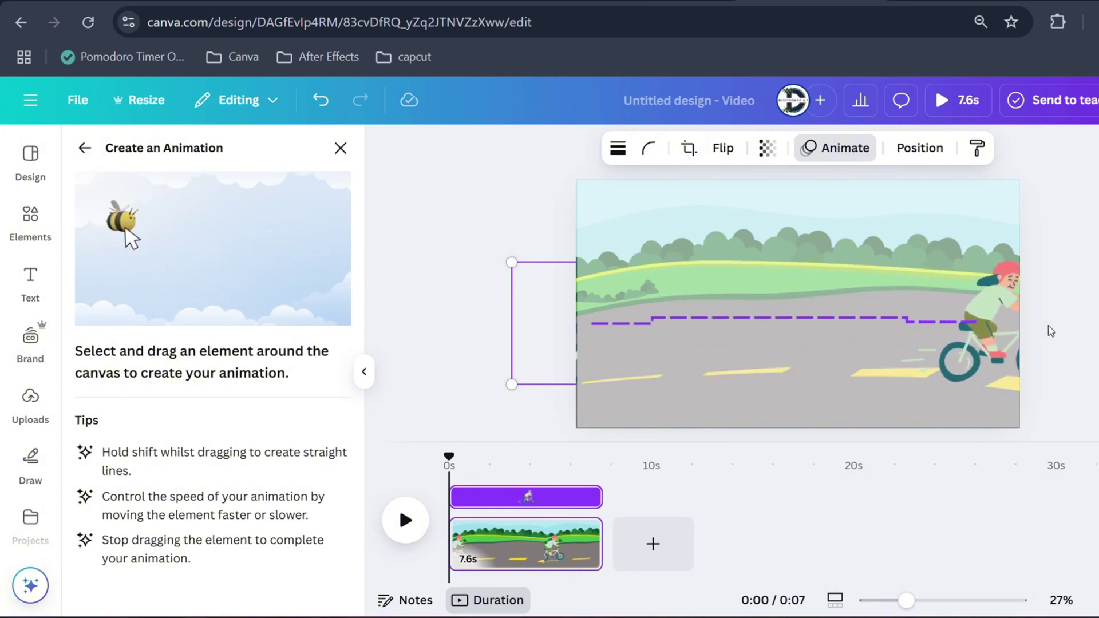
drag(1011, 323, 1018, 326)
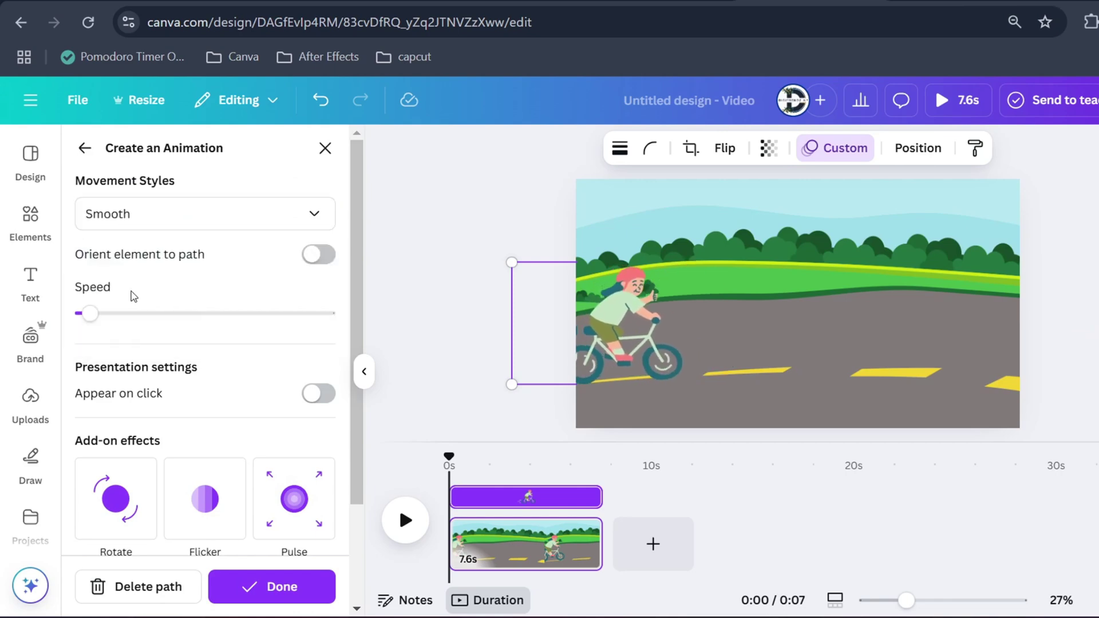
Step: Give the motion a steady pace, finish the animation, and play the preview
click(164, 214)
click(129, 329)
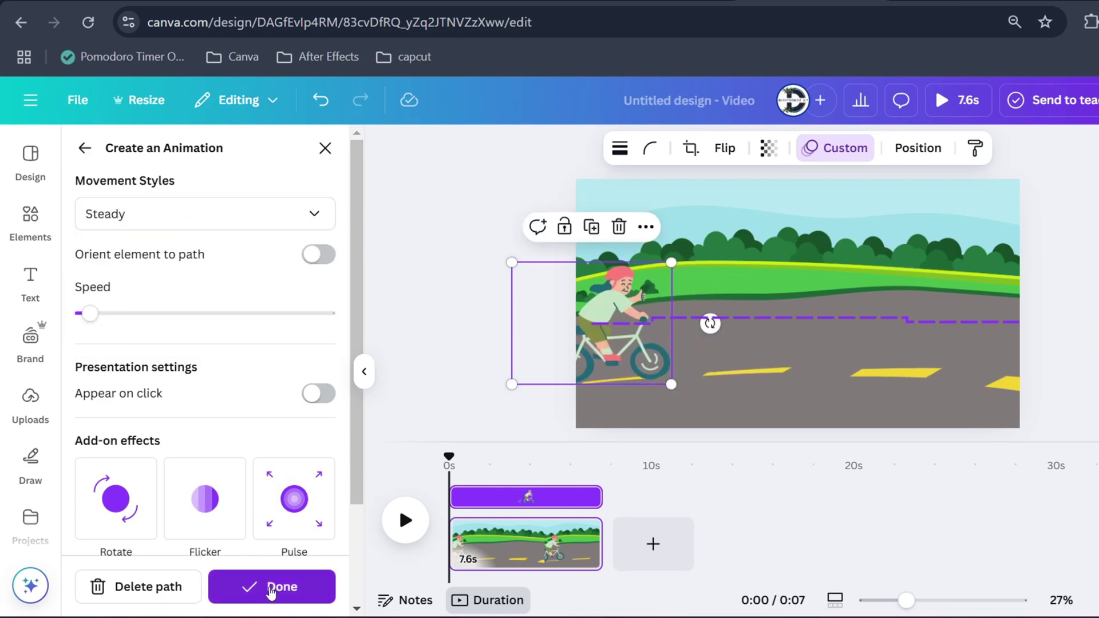
click(273, 587)
click(406, 520)
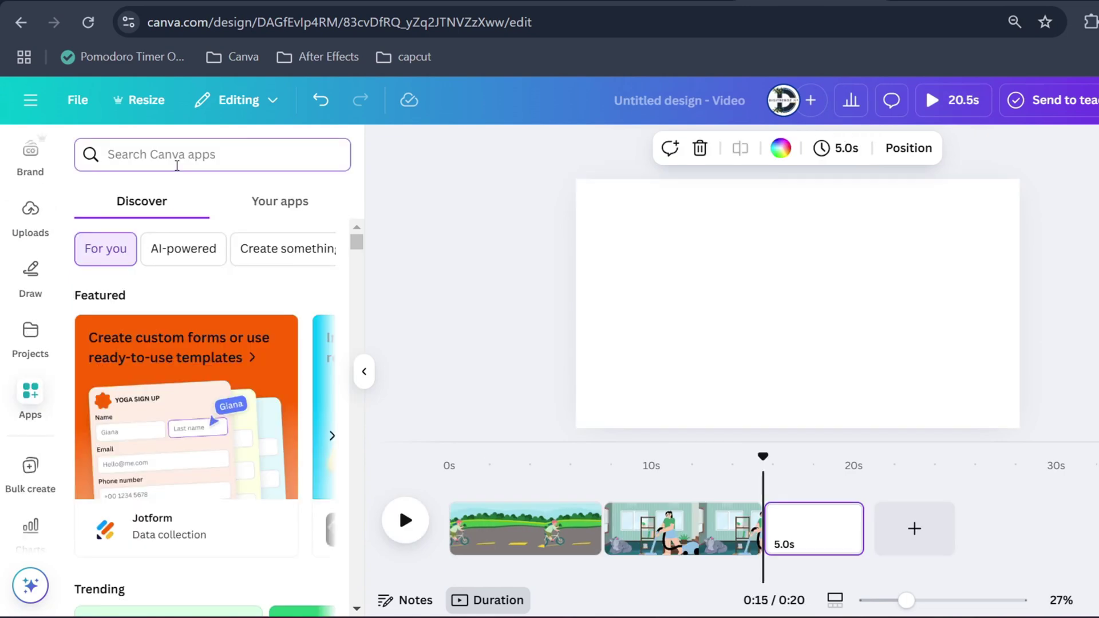
text(lotti)
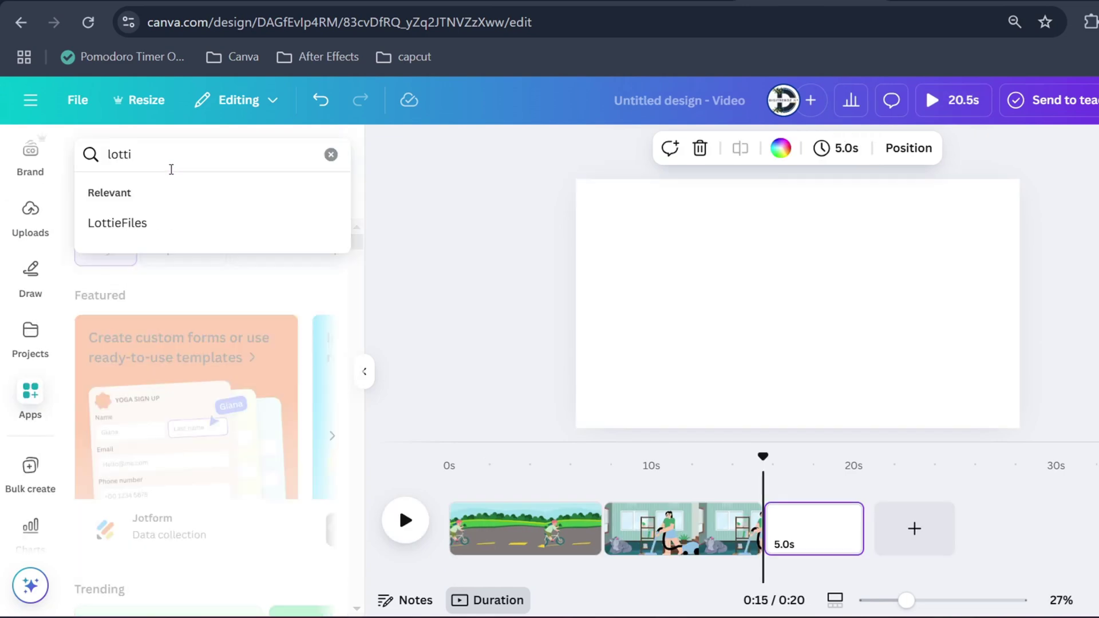
Step: Launch the LottieFiles app from the Apps suggestions
click(117, 222)
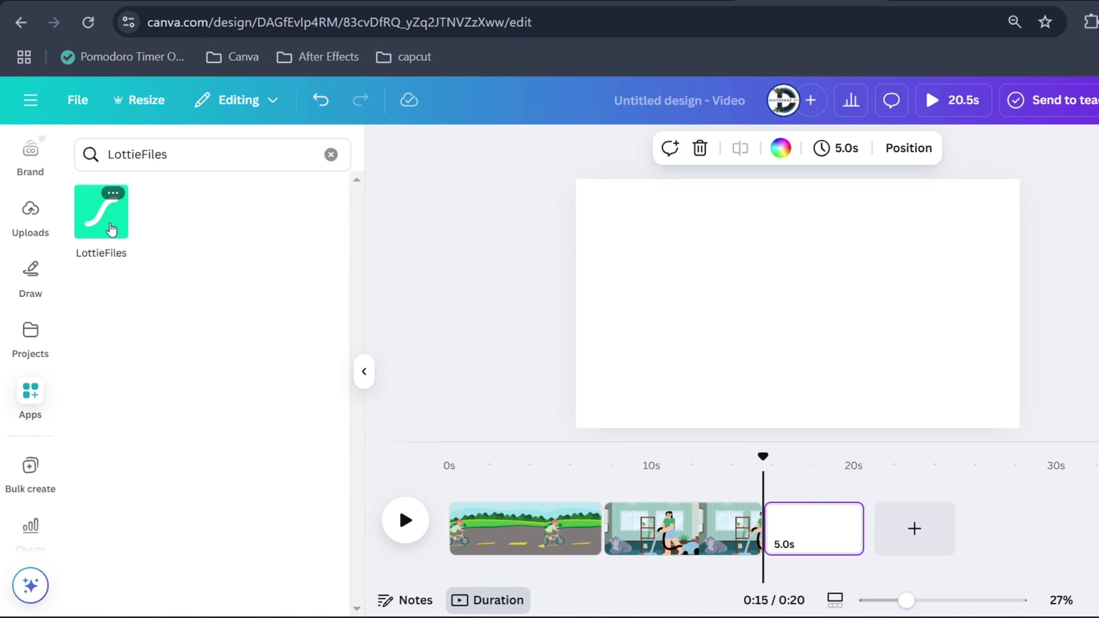
click(110, 226)
click(212, 538)
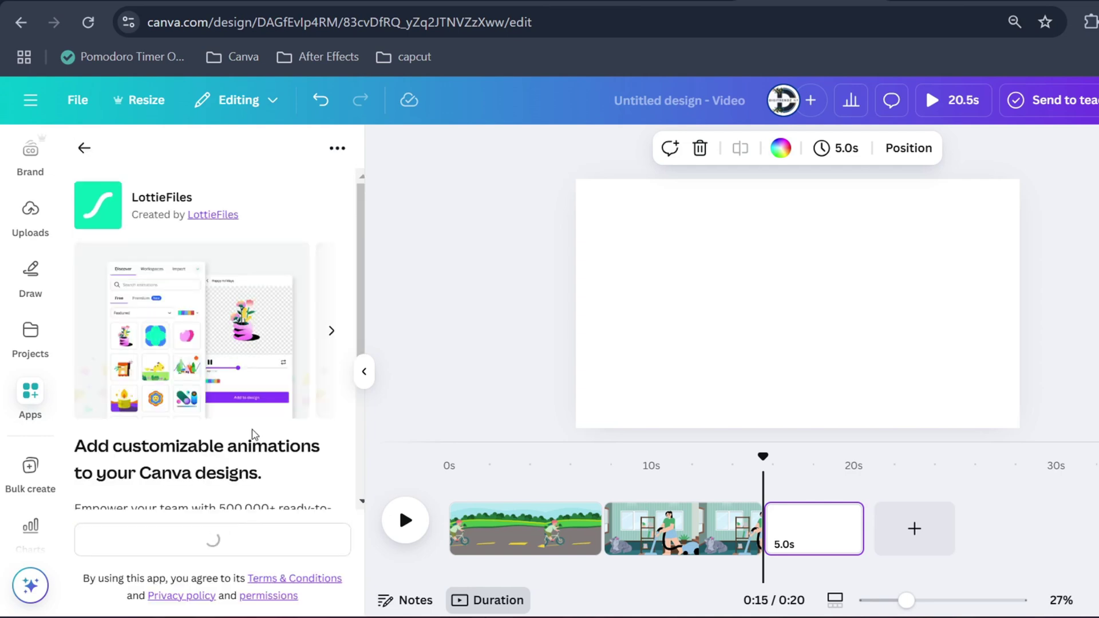
scroll(252, 342, down, 2)
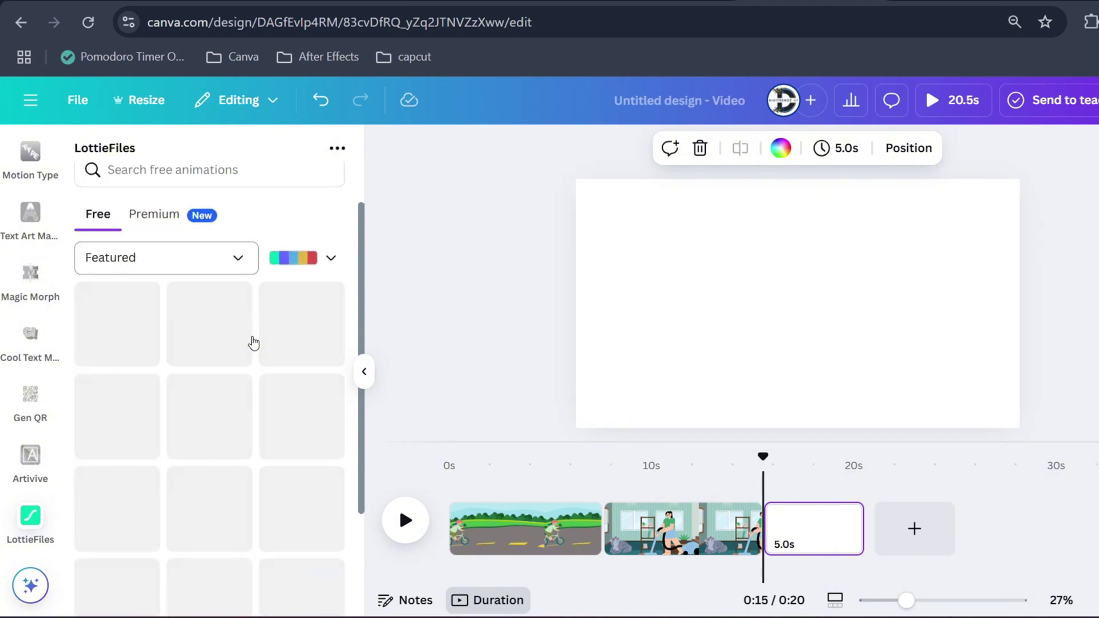
scroll(252, 342, down, 1)
scroll(251, 342, down, 1)
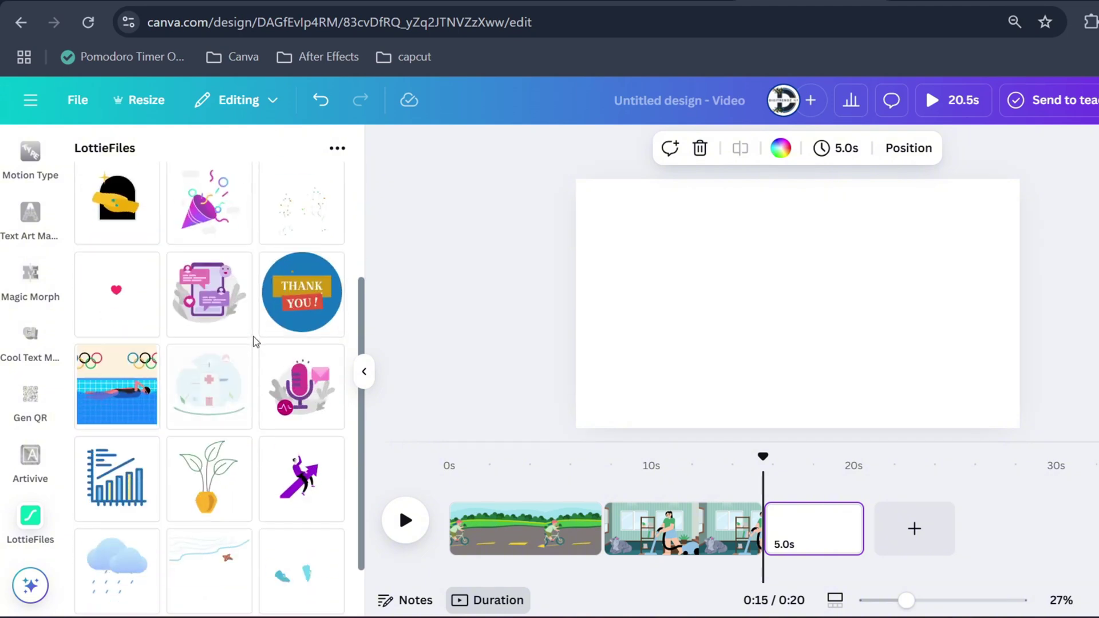
scroll(139, 405, down, 1)
scroll(203, 300, up, 5)
text(sa)
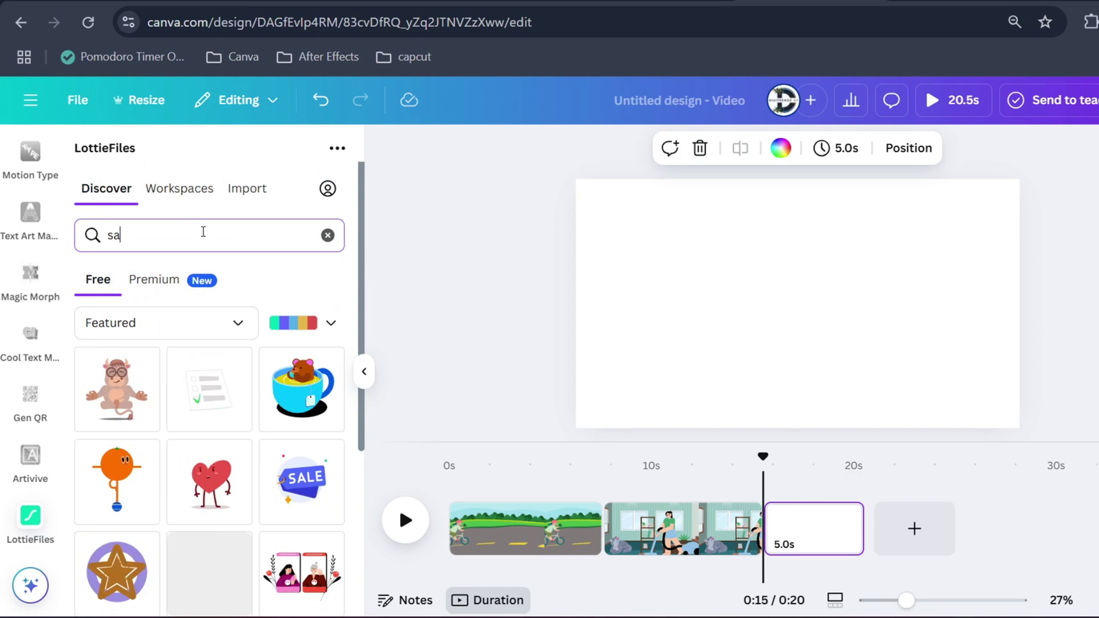
text(les)
Step: Search LottieFiles for 'sales' and open the Sales Graph animation preview
key(Return)
scroll(213, 413, down, 2)
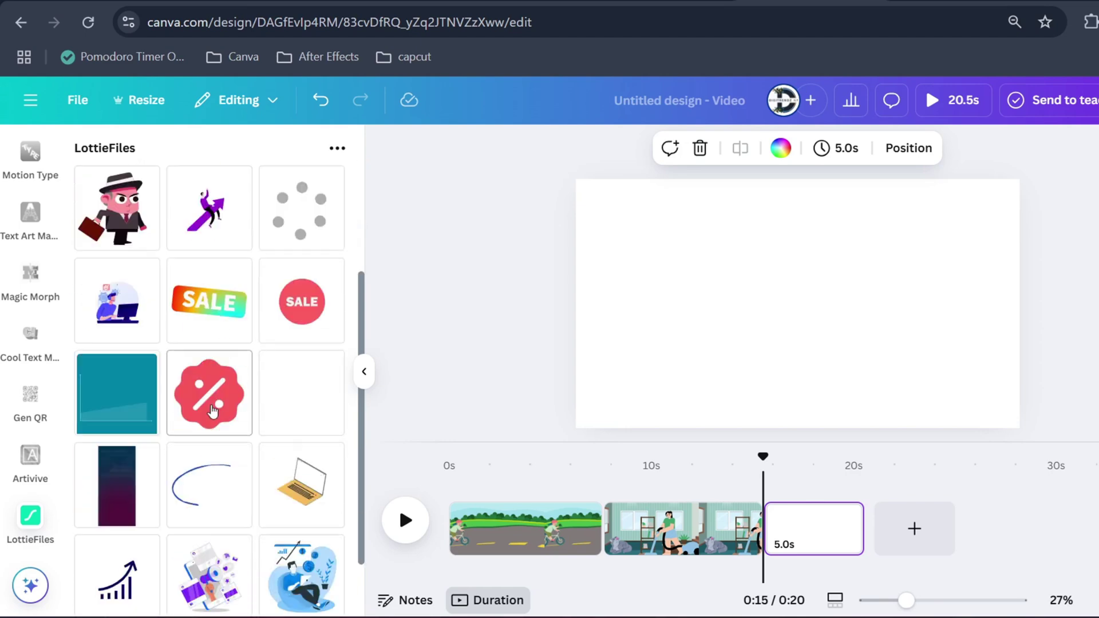
scroll(213, 412, down, 3)
click(311, 570)
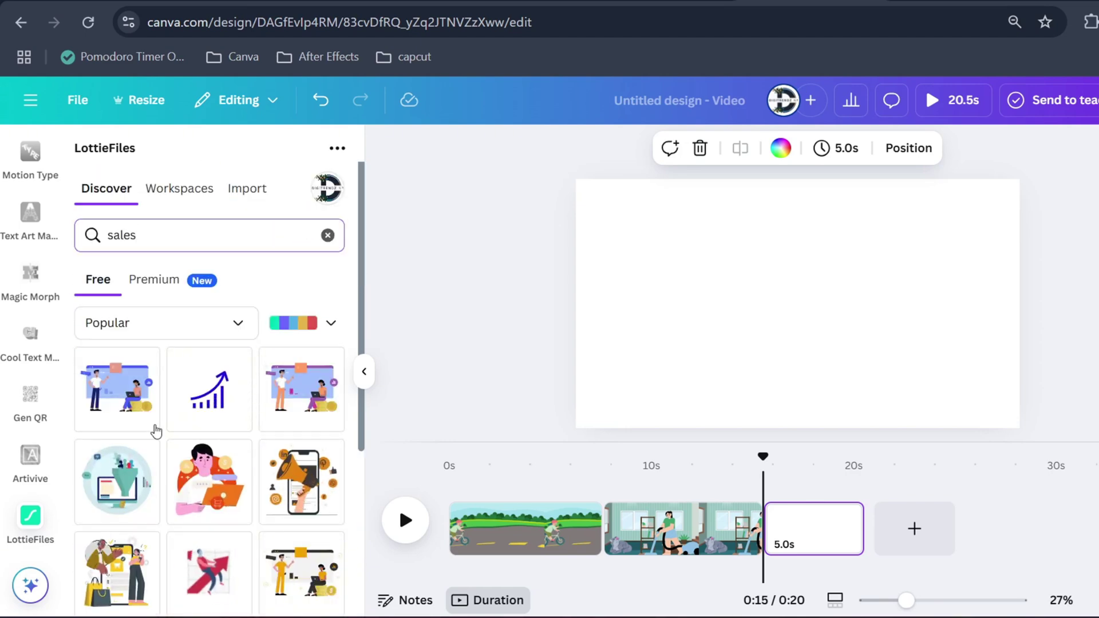
click(297, 391)
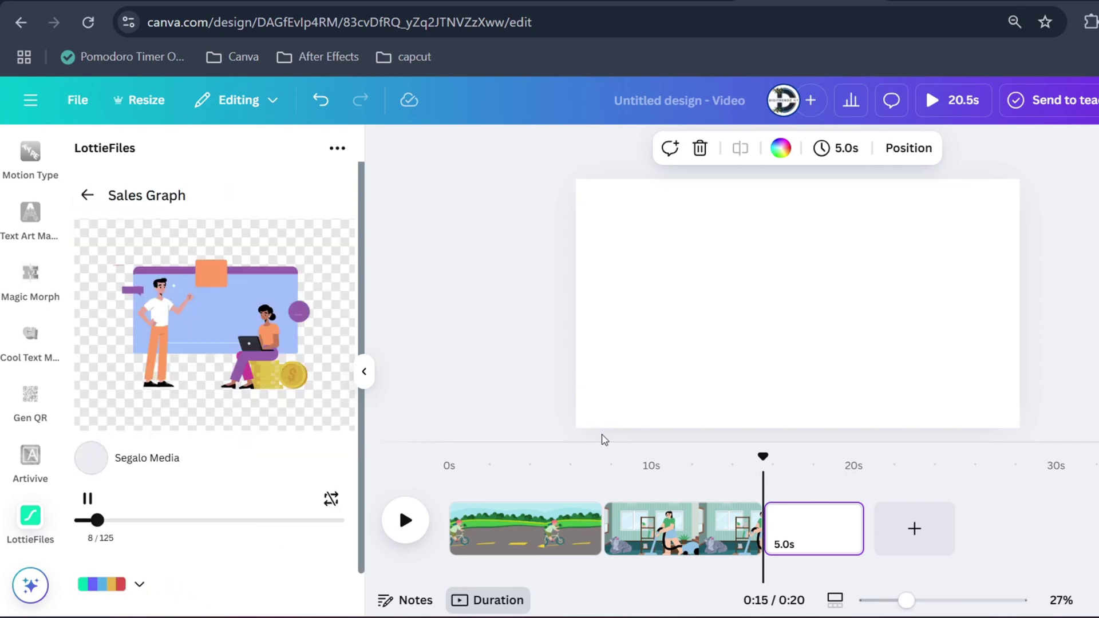
Step: Add the Sales Graph animation, then enlarge and center it on the page
click(209, 590)
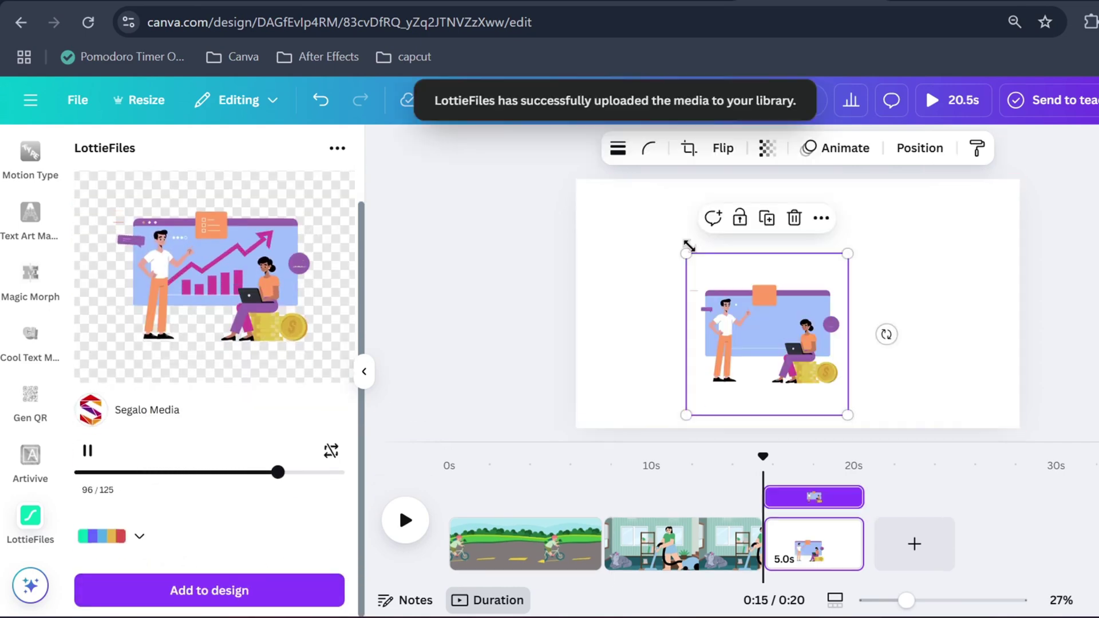
drag(687, 251, 651, 185)
drag(730, 284, 786, 309)
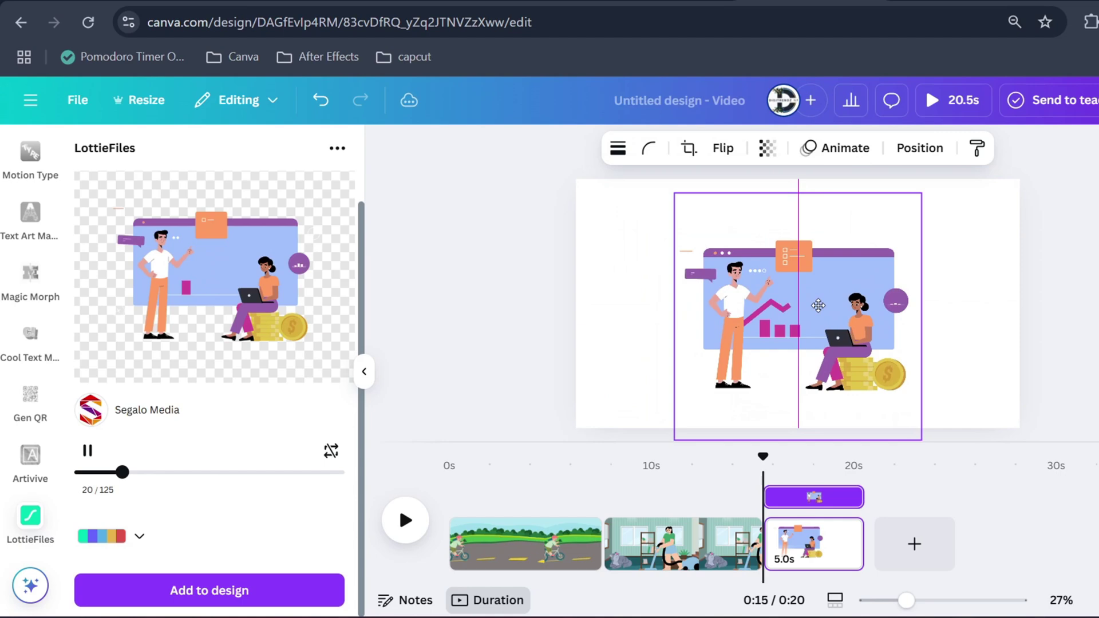
click(947, 264)
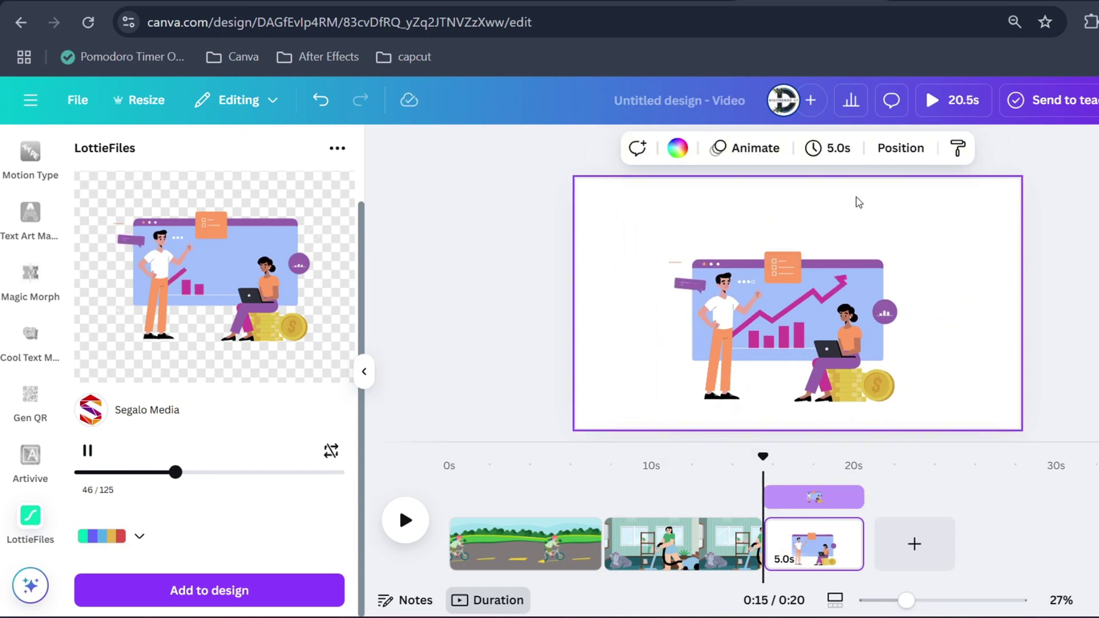
Step: Try cyan-blue and yellow-orange gradient backgrounds for the page
click(679, 147)
scroll(244, 414, down, 5)
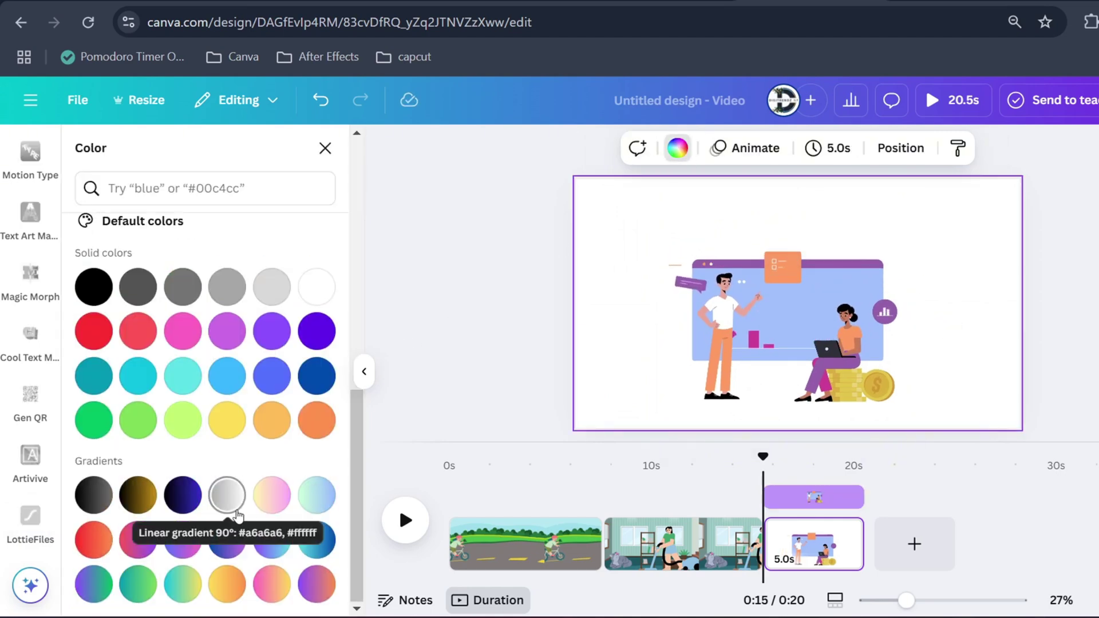
click(270, 495)
scroll(271, 481, down, 2)
click(316, 479)
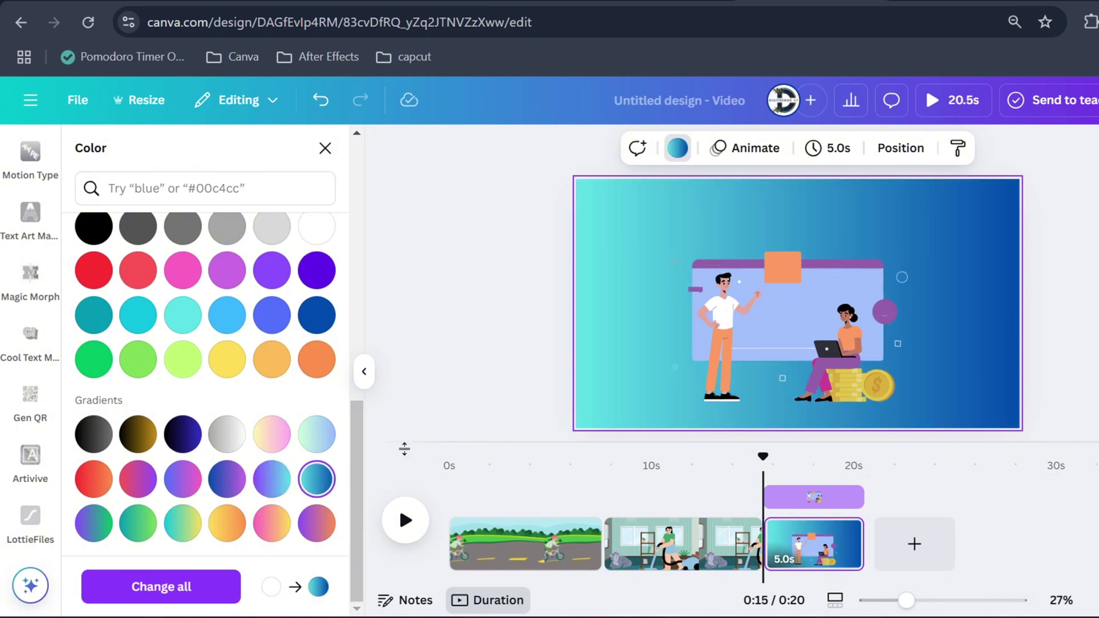
click(271, 524)
Step: Enlarge and reposition the Sales Graph animation to fill more of the page
click(791, 335)
drag(670, 207, 635, 172)
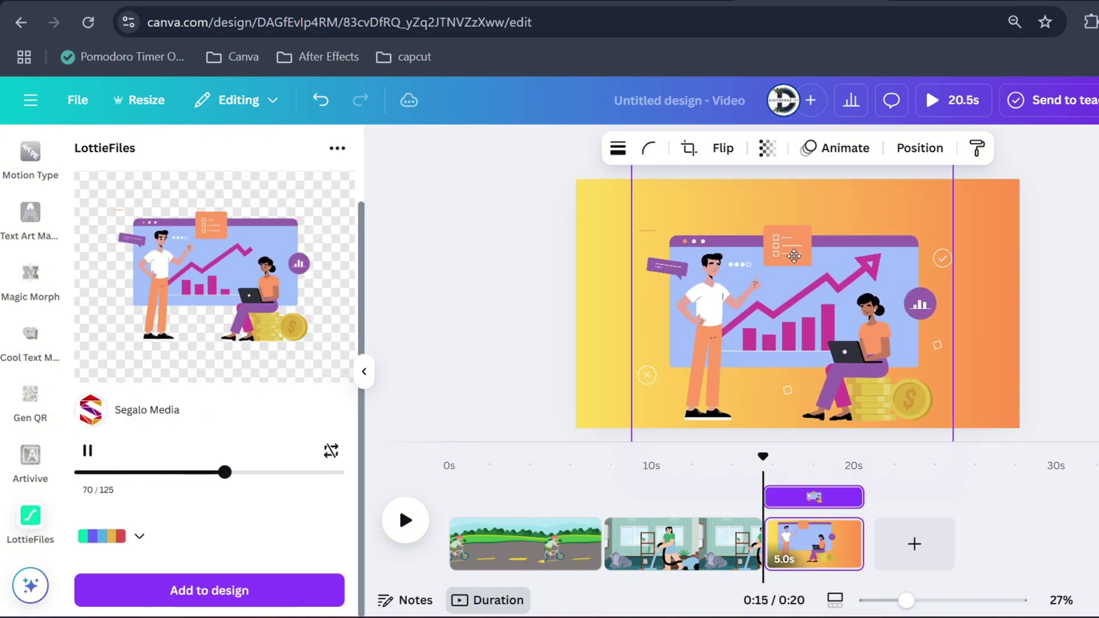
drag(795, 257, 799, 260)
Step: Settle on the cyan-blue gradient background and reselect the animation
click(627, 219)
click(676, 148)
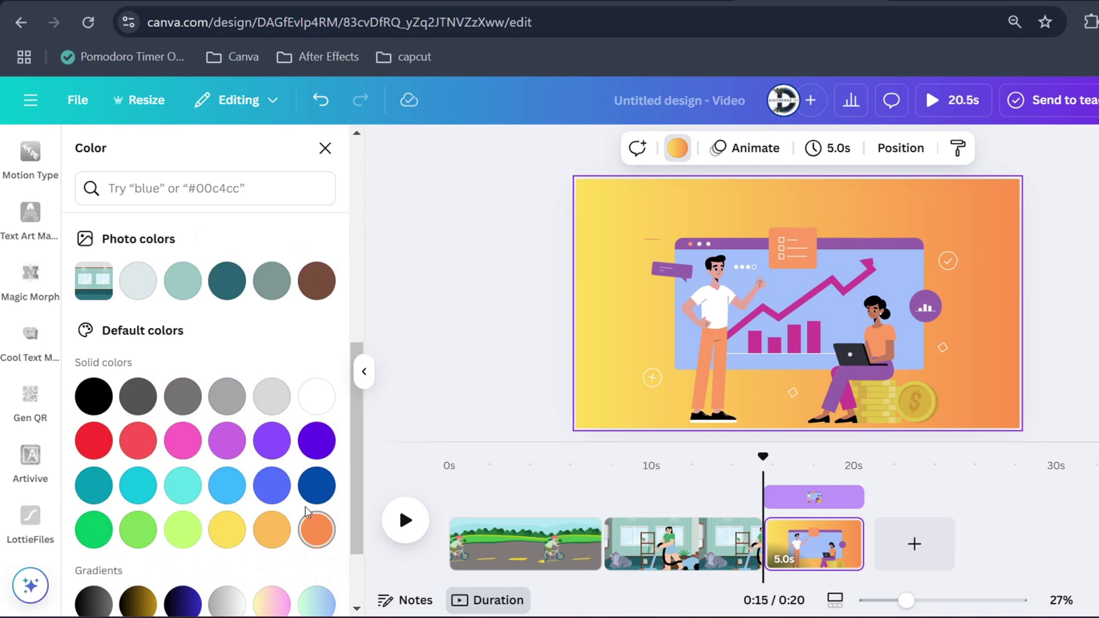
scroll(305, 513, down, 2)
click(317, 540)
click(317, 586)
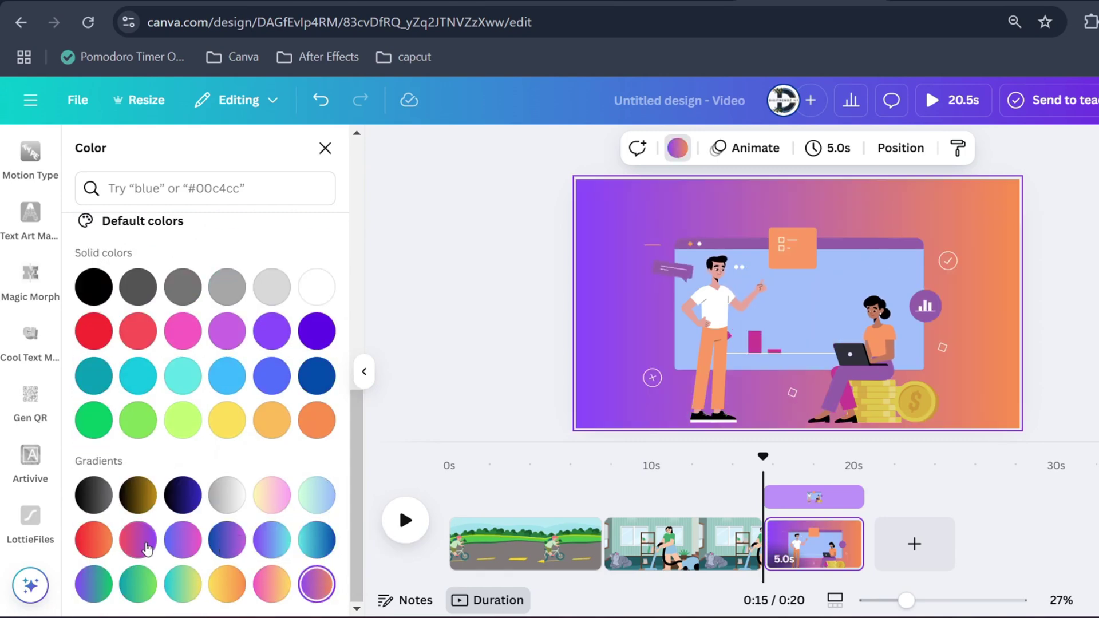
click(317, 540)
click(824, 302)
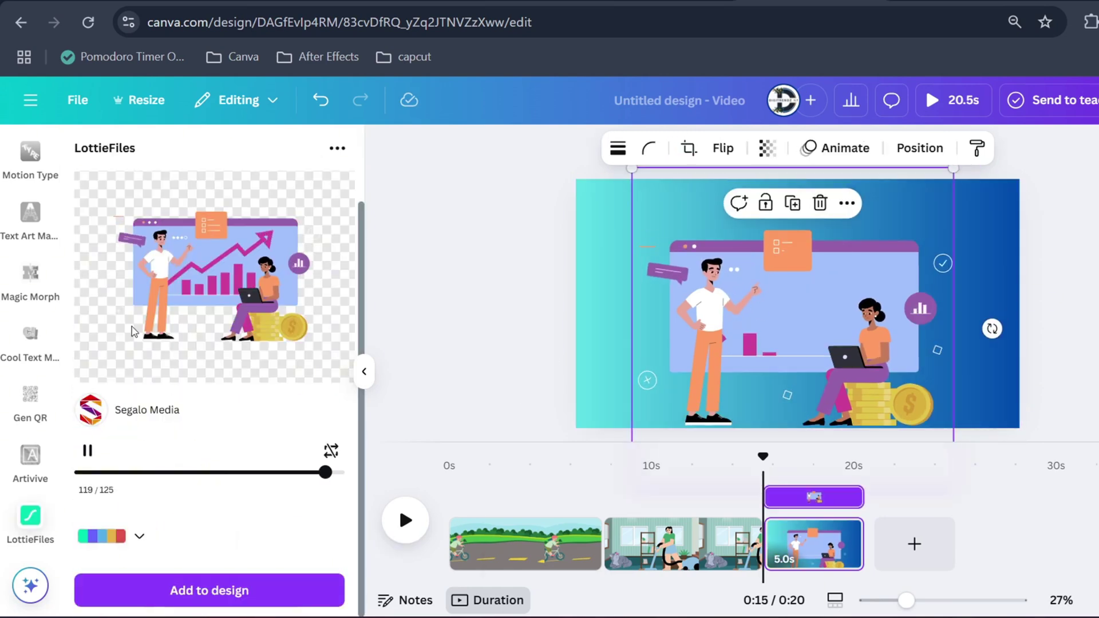
click(86, 194)
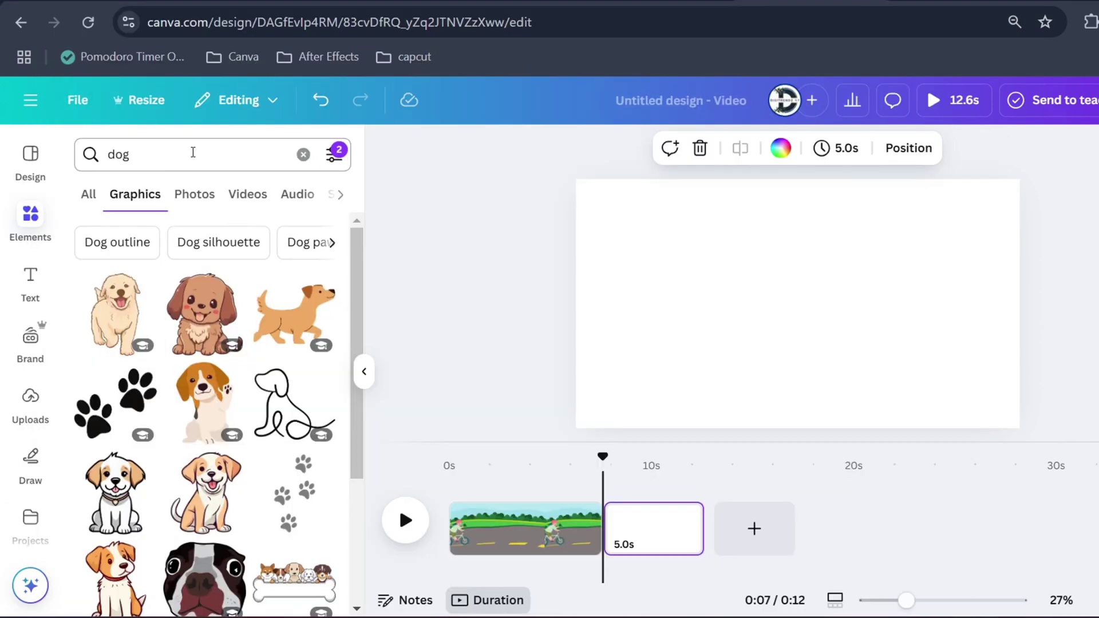
Step: Open the filter options for the 'dog' graphics search
click(335, 154)
scroll(191, 330, down, 4)
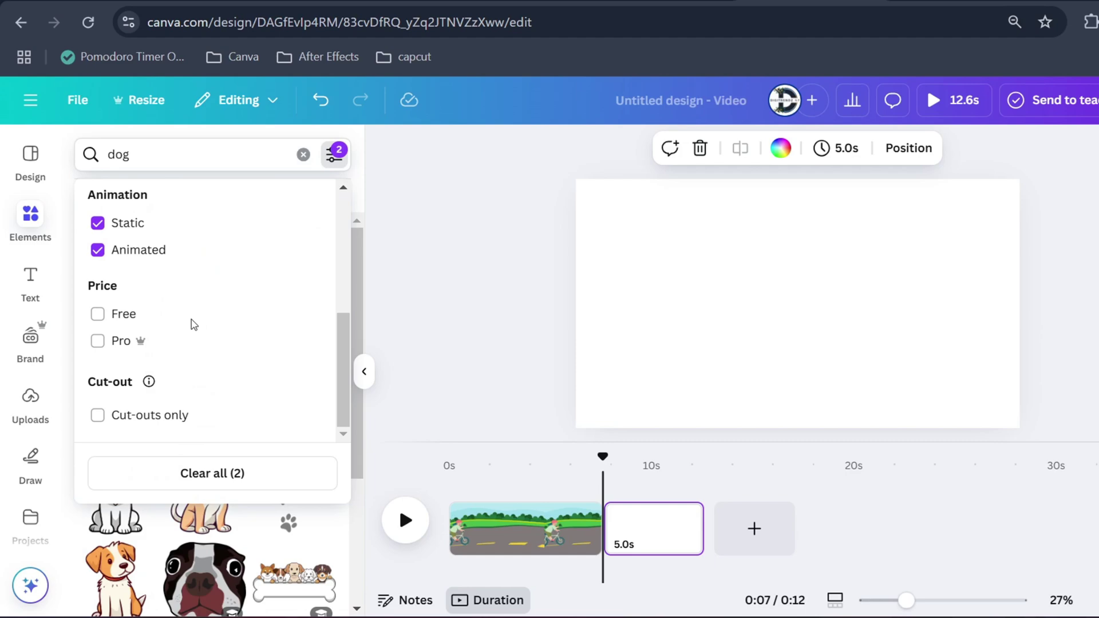